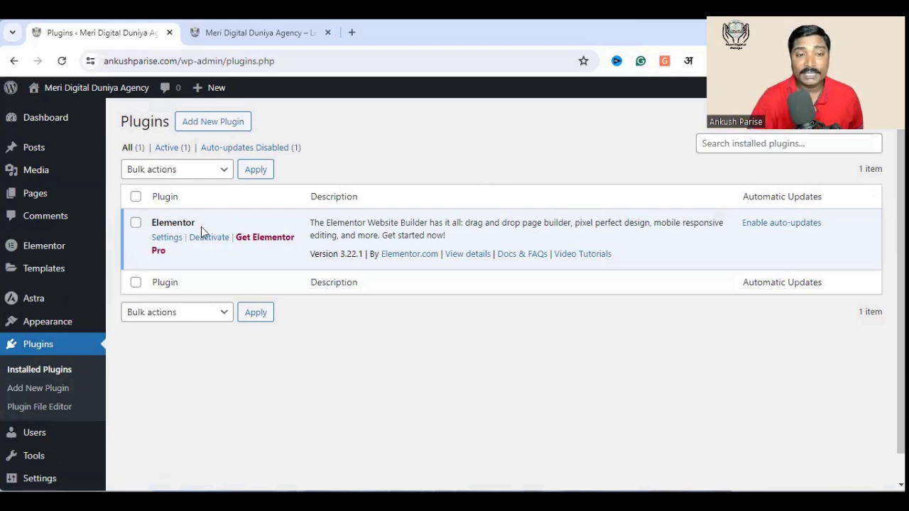
Open the page for adding new plugins and search the plugin directory for "updraftplus".
click(214, 125)
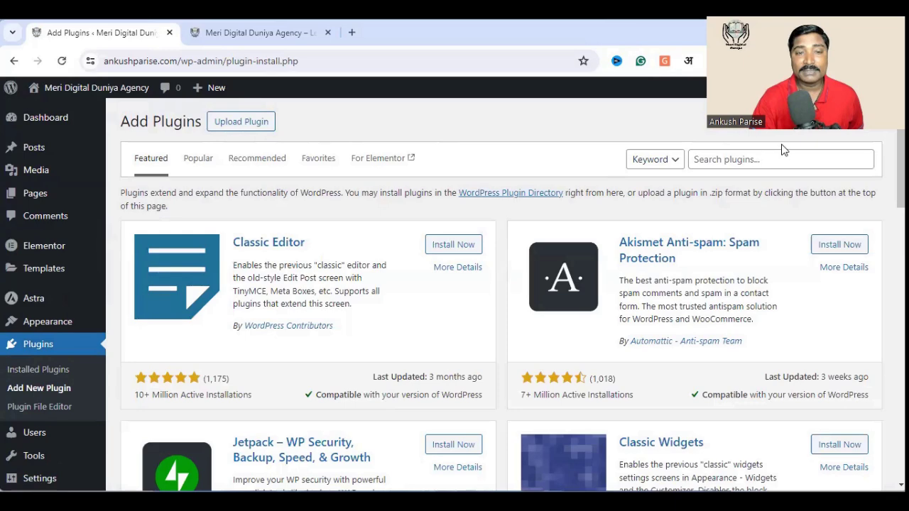
click(727, 160)
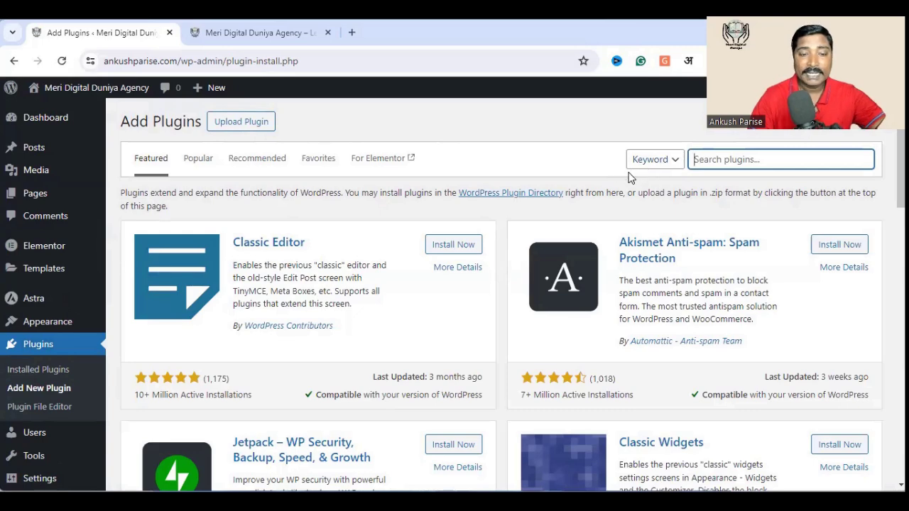
text(a)
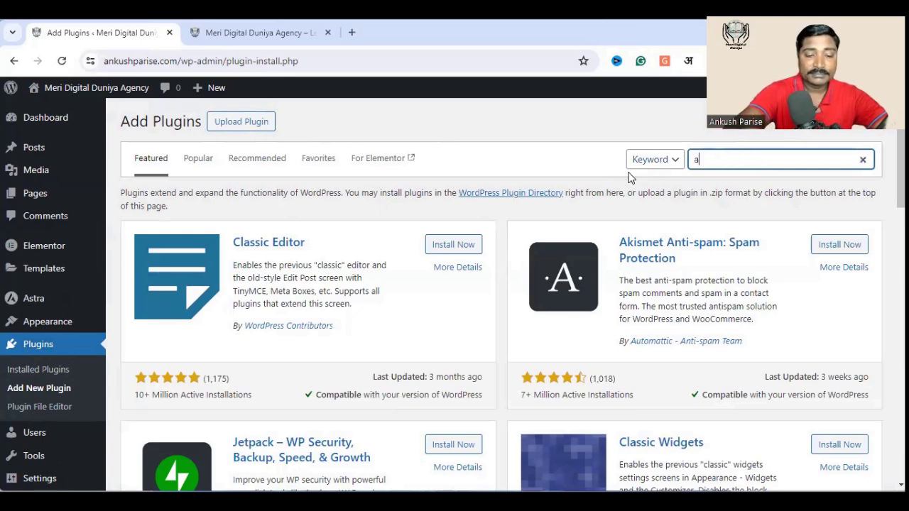
text(d)
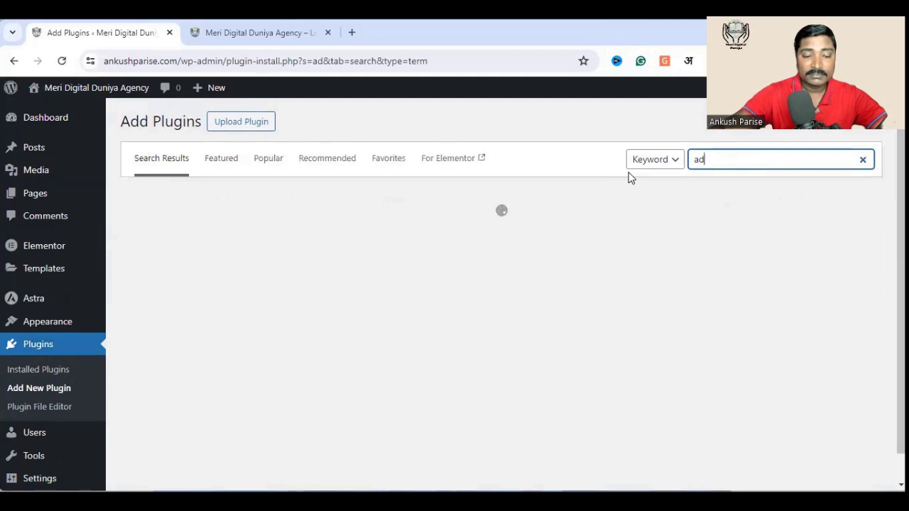
key(BackSpace)
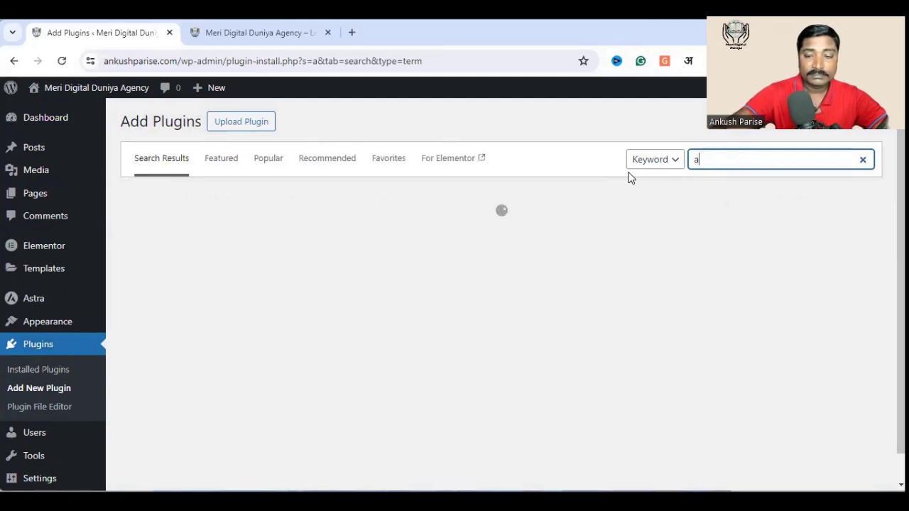
key(BackSpace)
text(updraft)
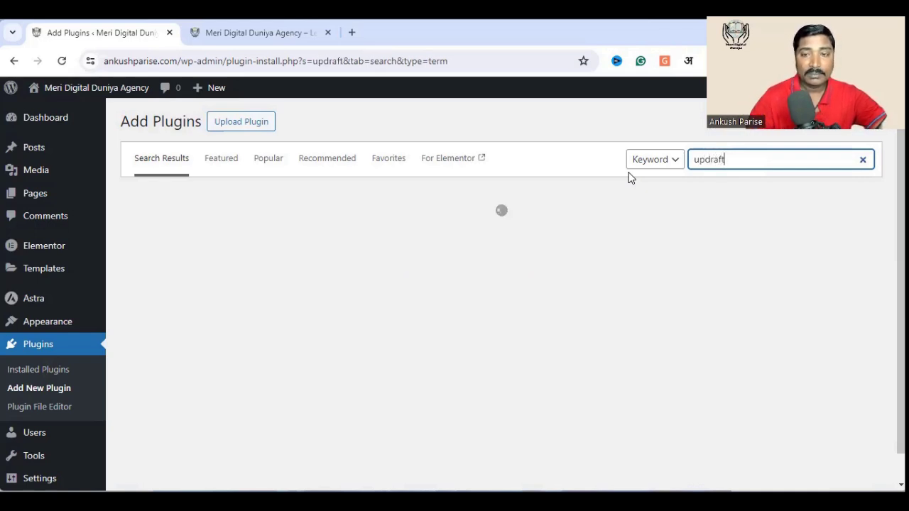
text(p)
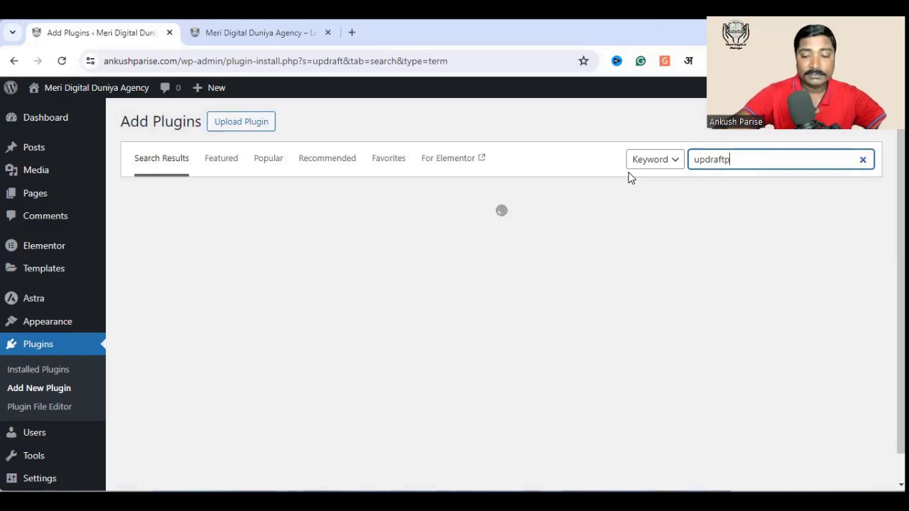
text(lus)
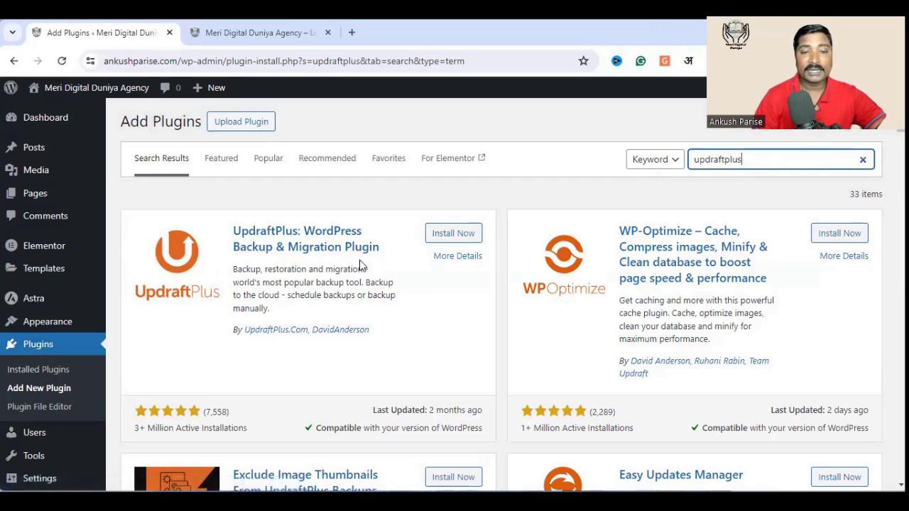
Install and activate the UpdraftPlus: WordPress Backup & Migration Plugin, and open its backup page with the introductory tour dismissed.
click(459, 238)
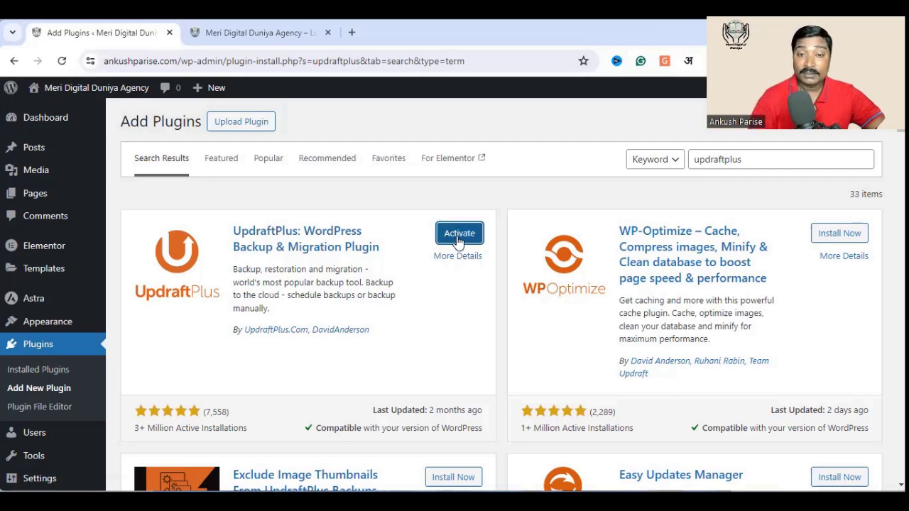
click(460, 234)
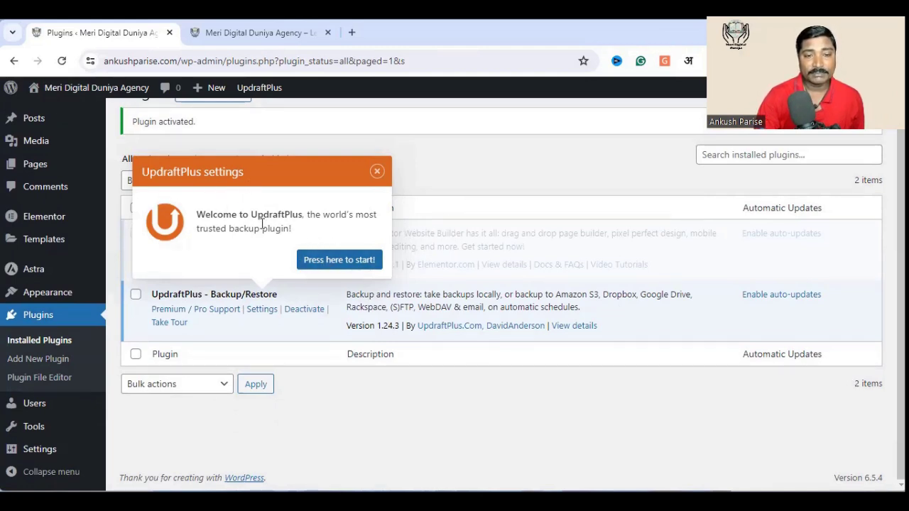
click(344, 268)
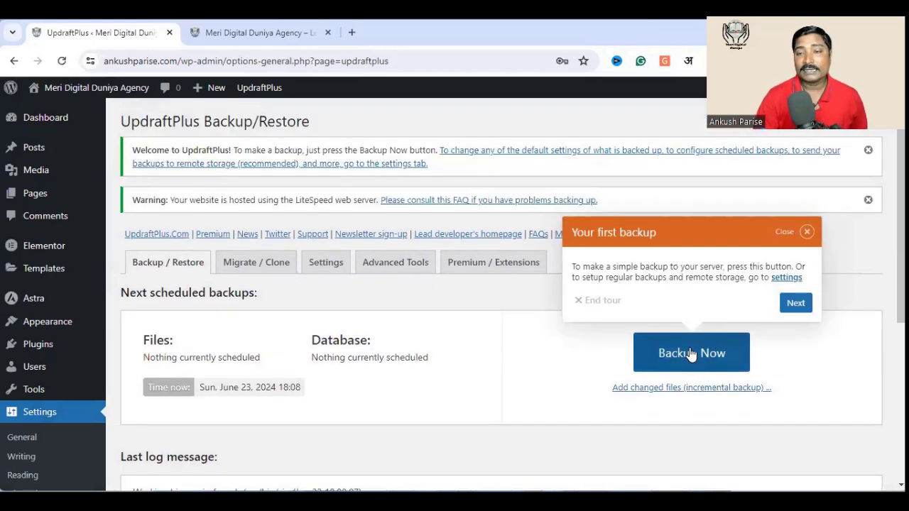
click(807, 232)
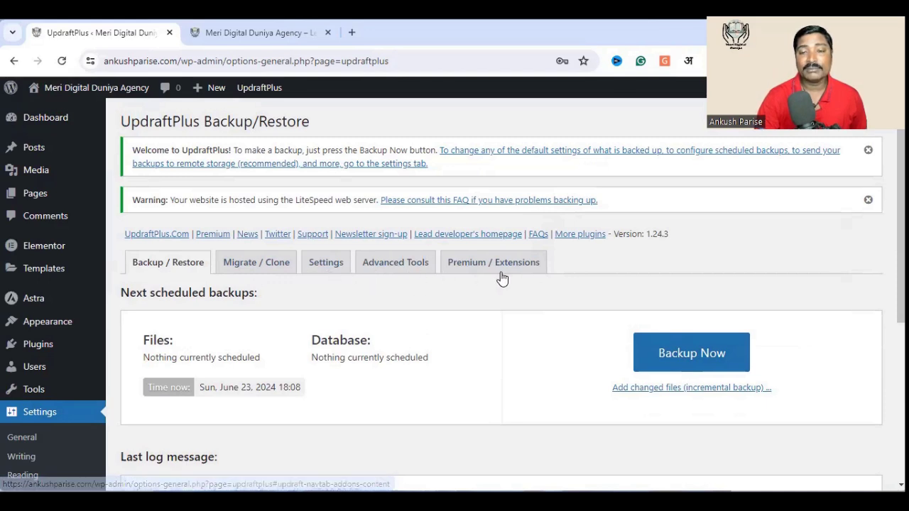
Set both the files backup schedule and the database backup schedule to Monthly in the UpdraftPlus settings.
click(325, 265)
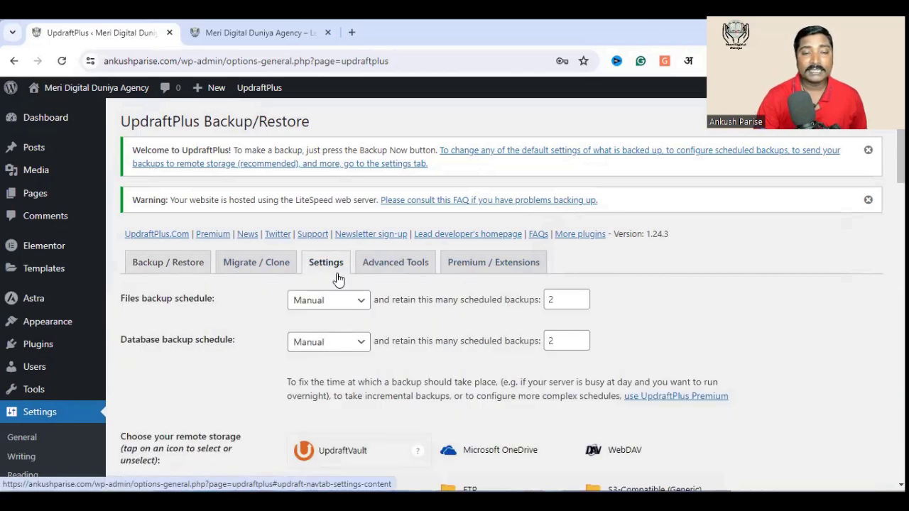
scroll(336, 272, down, 2)
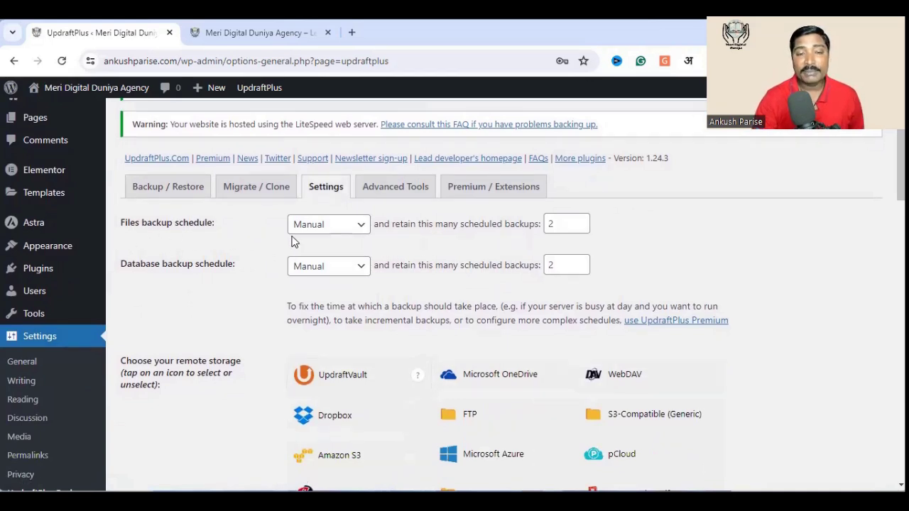
click(358, 229)
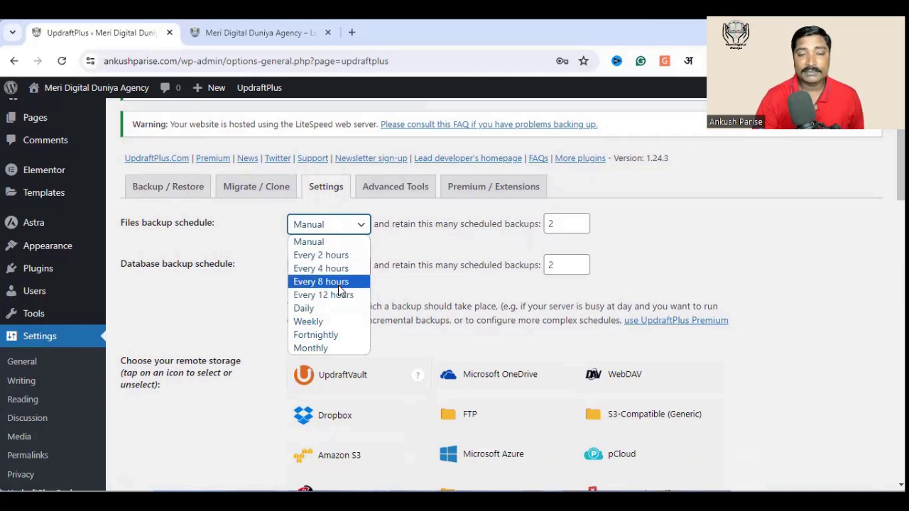
click(328, 347)
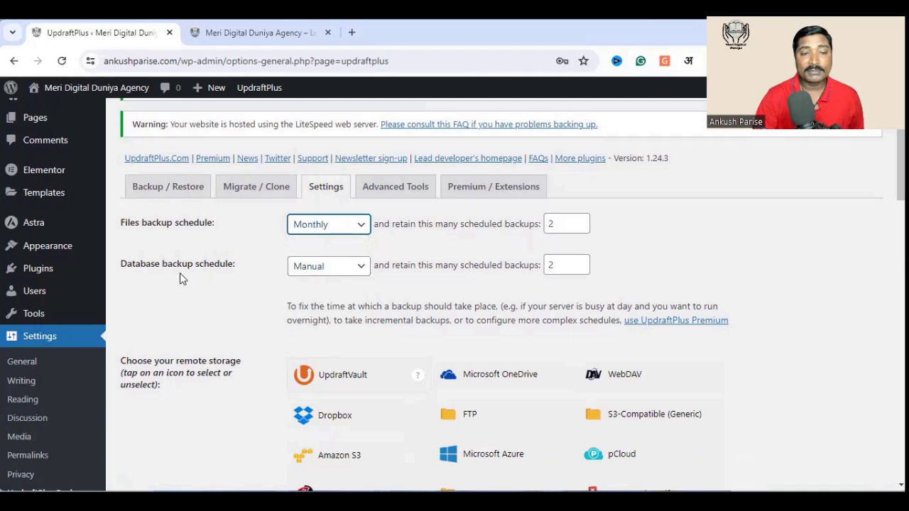
click(354, 272)
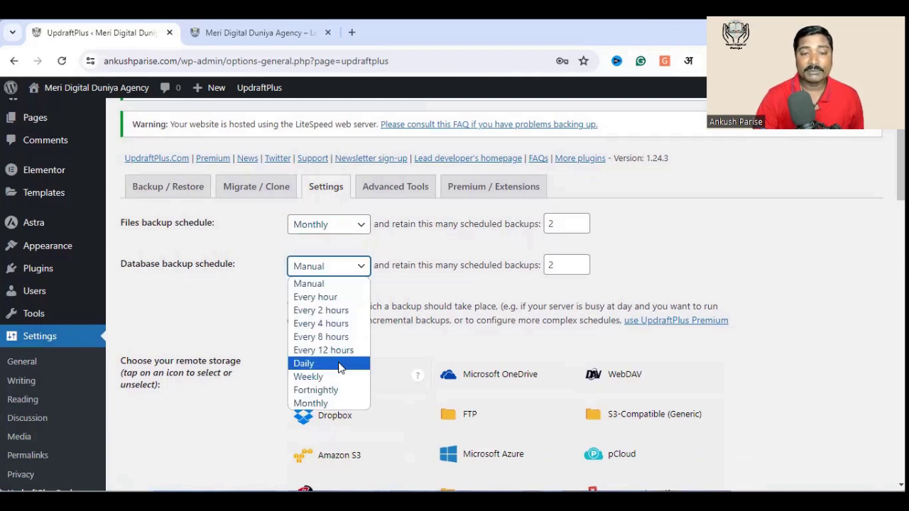
click(313, 404)
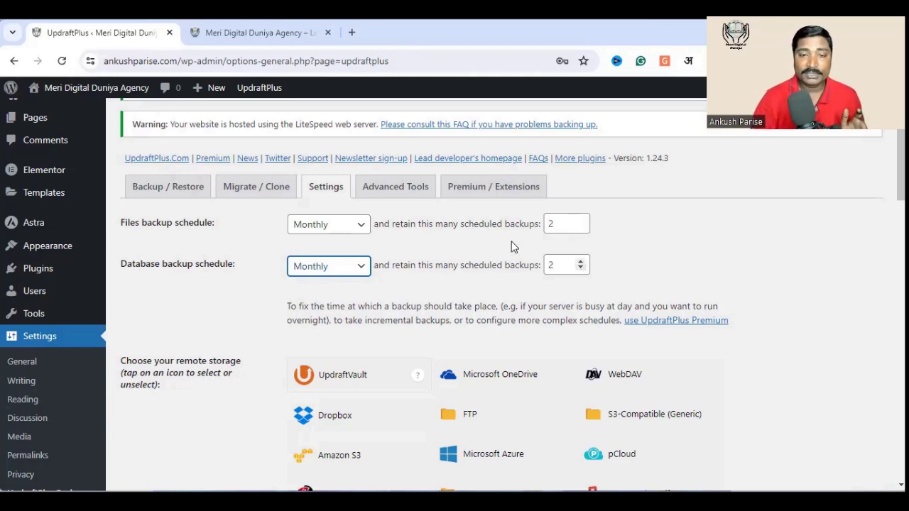
Choose Google Drive as the remote storage for the backups.
scroll(480, 277, down, 2)
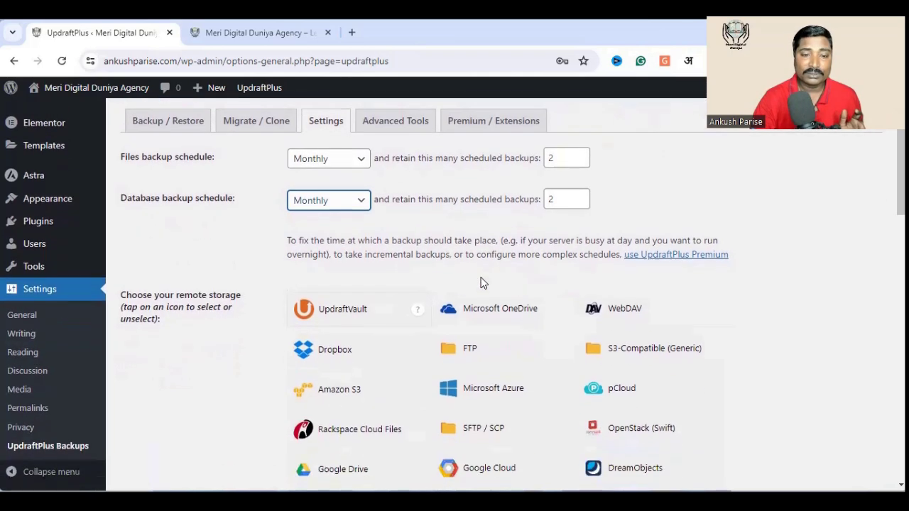
scroll(479, 282, down, 4)
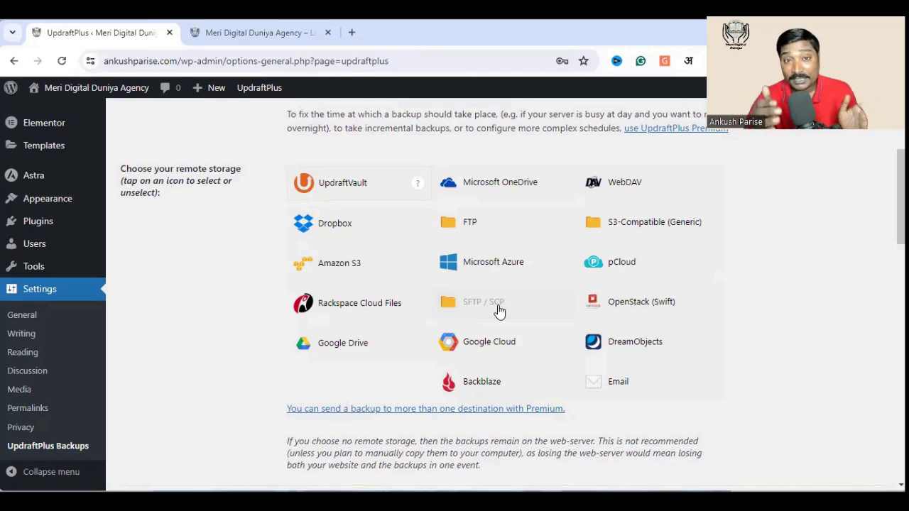
click(334, 352)
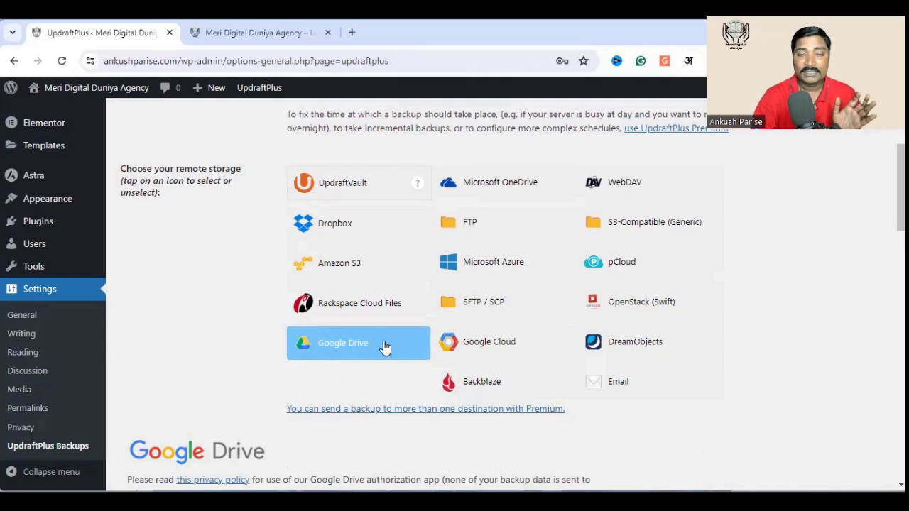
Authenticate UpdraftPlus with the listed Google account, leaving the unsaved settings page and allowing access to Google Drive.
scroll(382, 348, down, 1)
scroll(385, 346, down, 3)
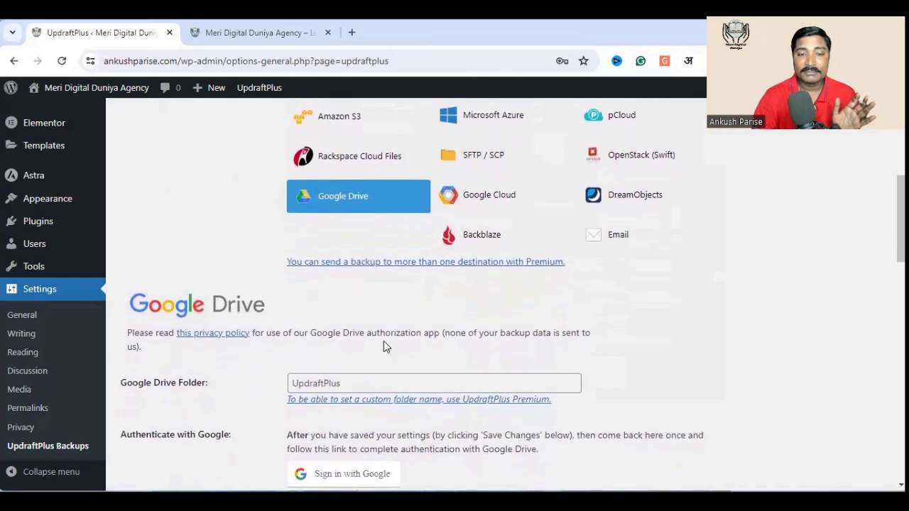
scroll(386, 346, down, 1)
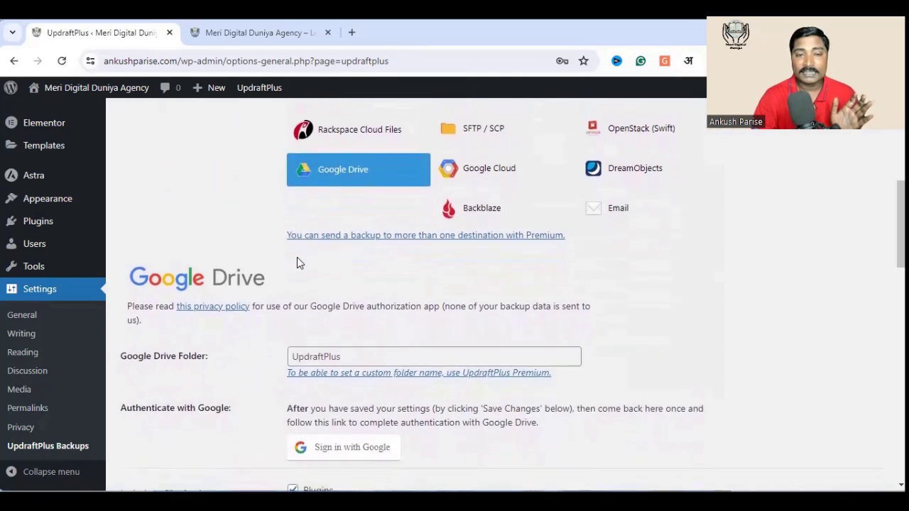
scroll(391, 347, down, 1)
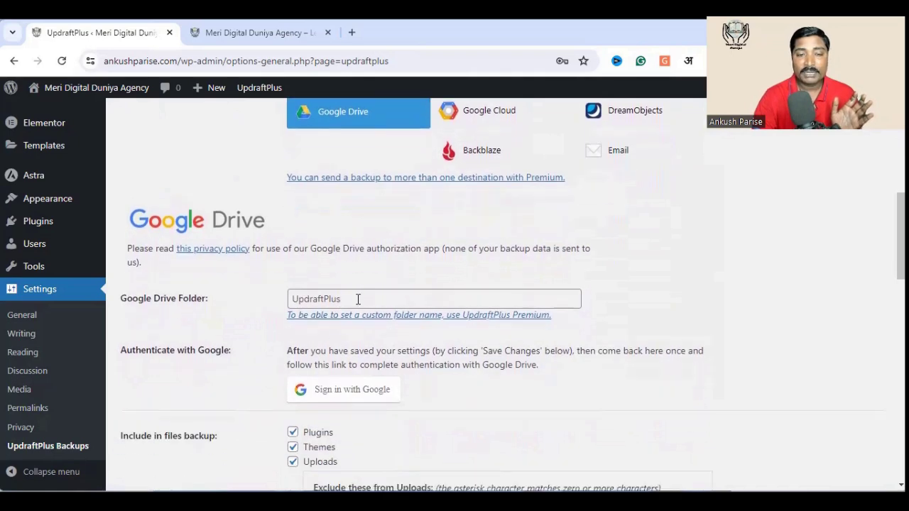
scroll(375, 299, down, 1)
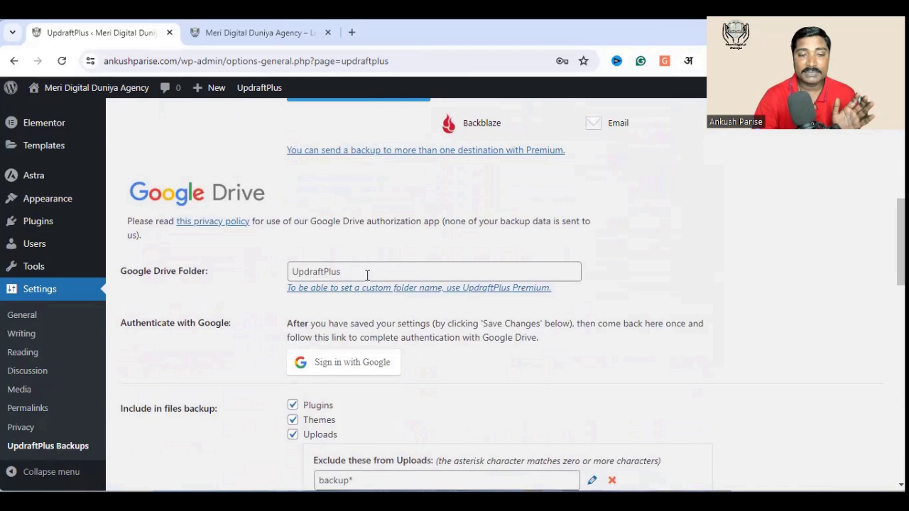
scroll(355, 271, down, 1)
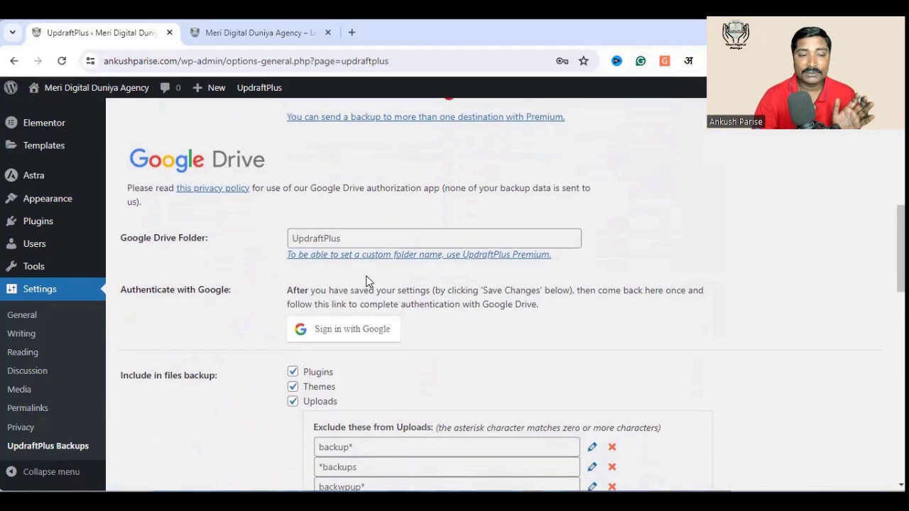
click(341, 337)
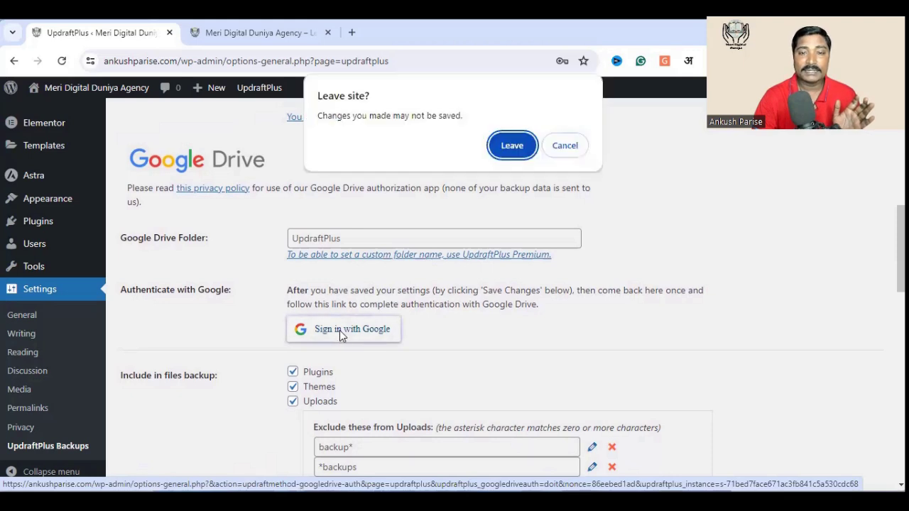
click(511, 144)
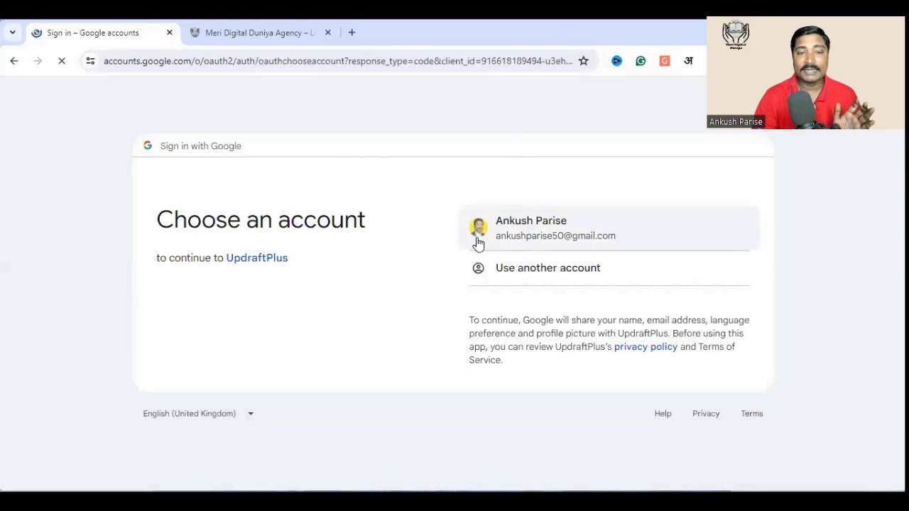
click(528, 226)
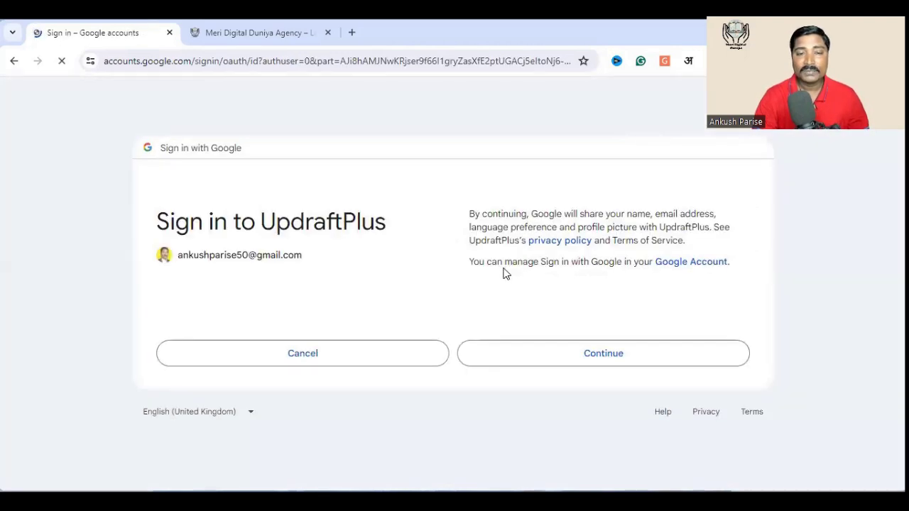
click(612, 363)
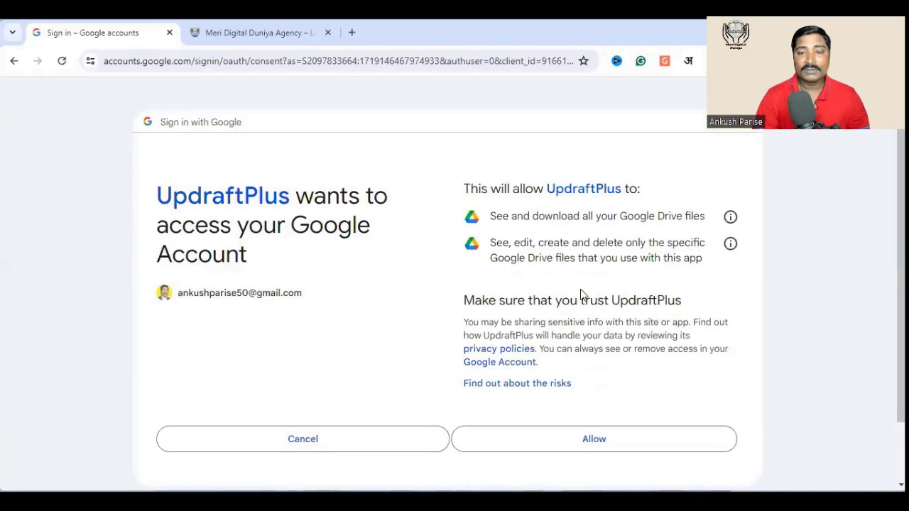
click(588, 439)
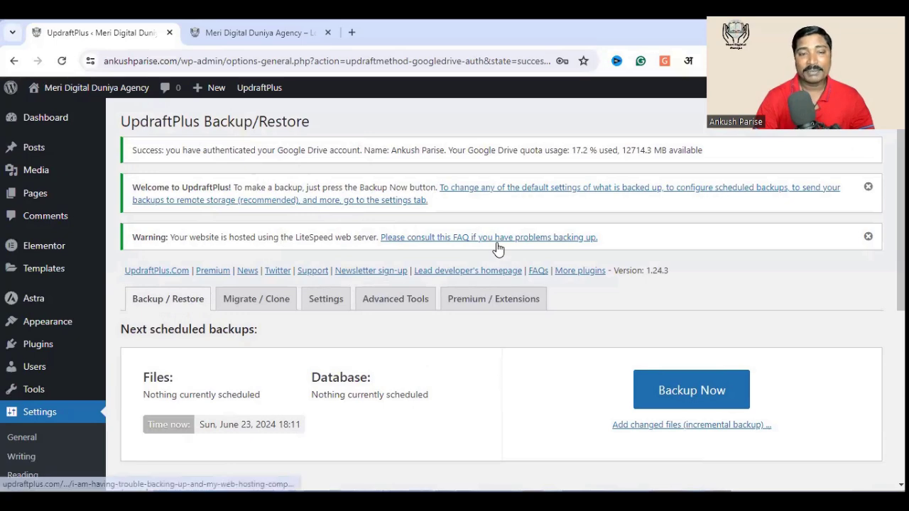
Set the files backup schedule and the database backup schedule to Monthly again in the UpdraftPlus settings.
scroll(462, 336, down, 2)
scroll(462, 336, up, 1)
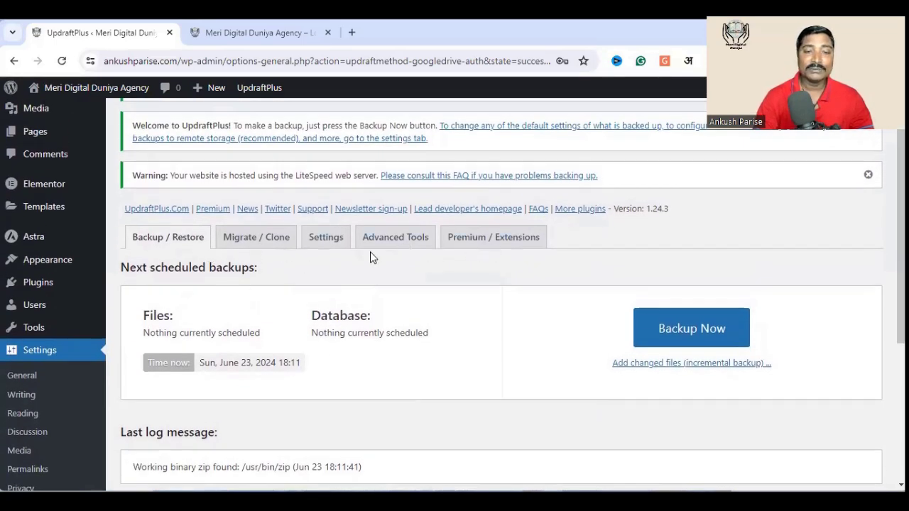
scroll(385, 277, down, 1)
scroll(386, 277, up, 1)
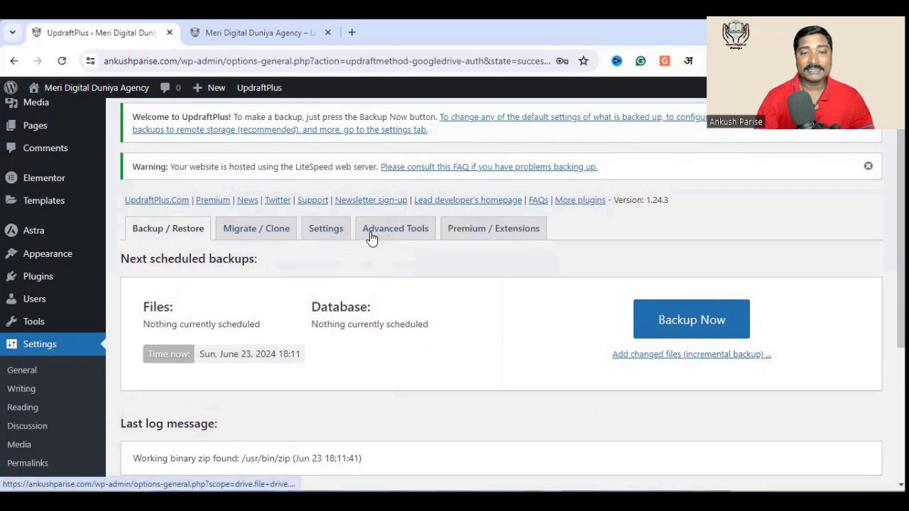
click(325, 236)
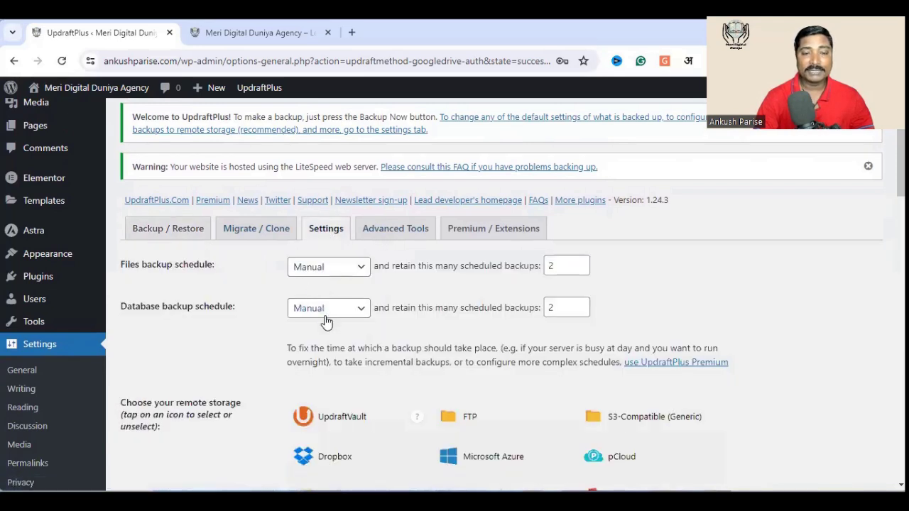
click(340, 271)
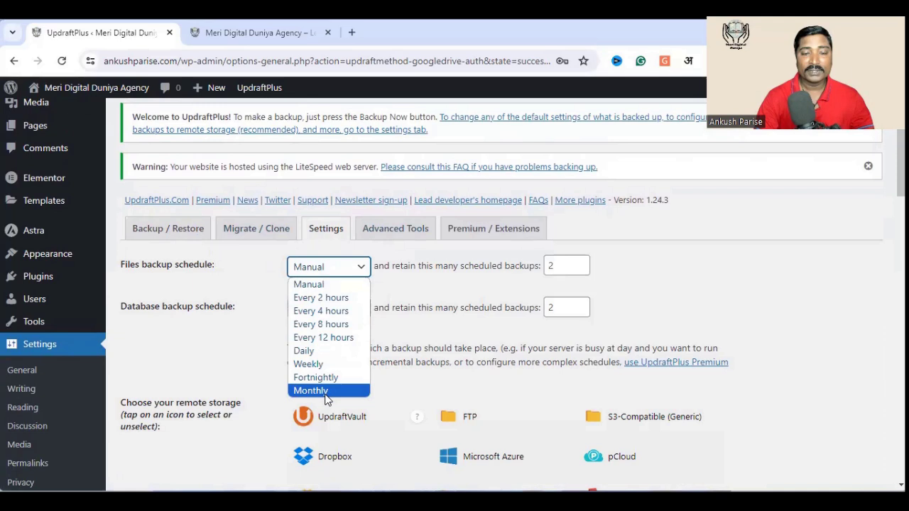
click(326, 391)
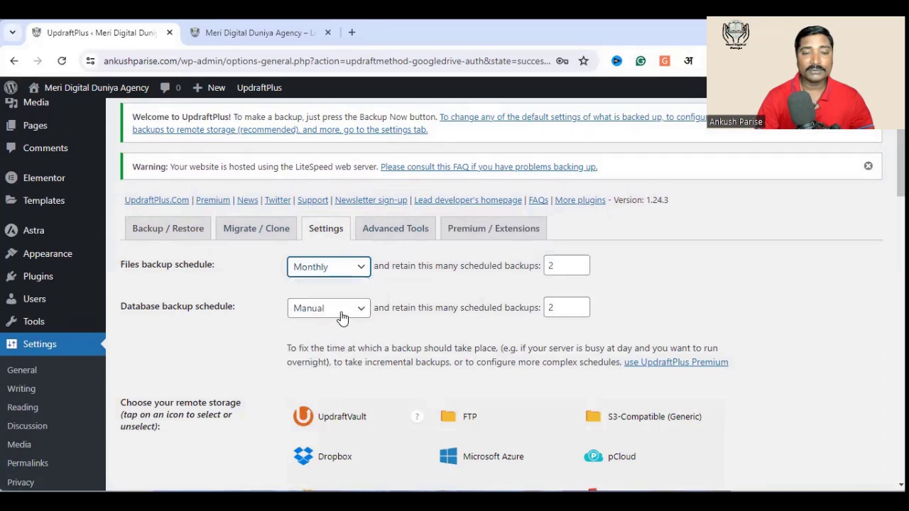
click(342, 317)
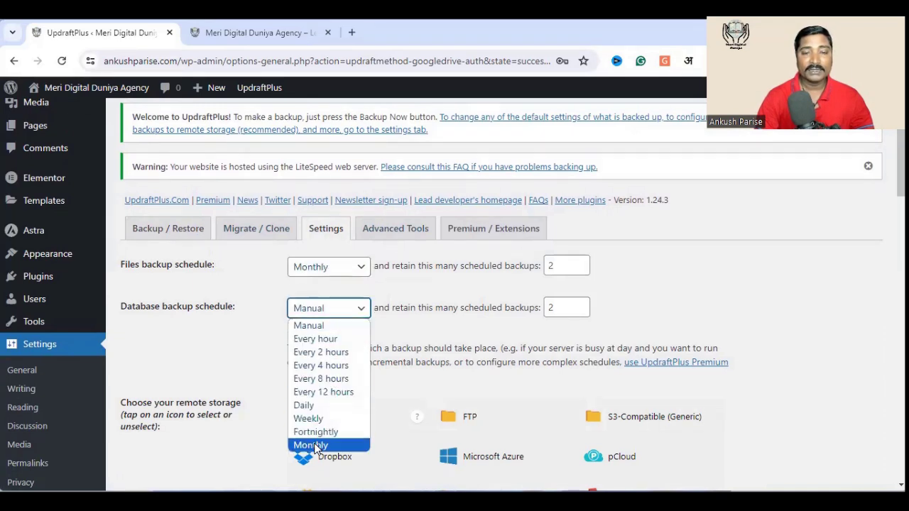
click(313, 445)
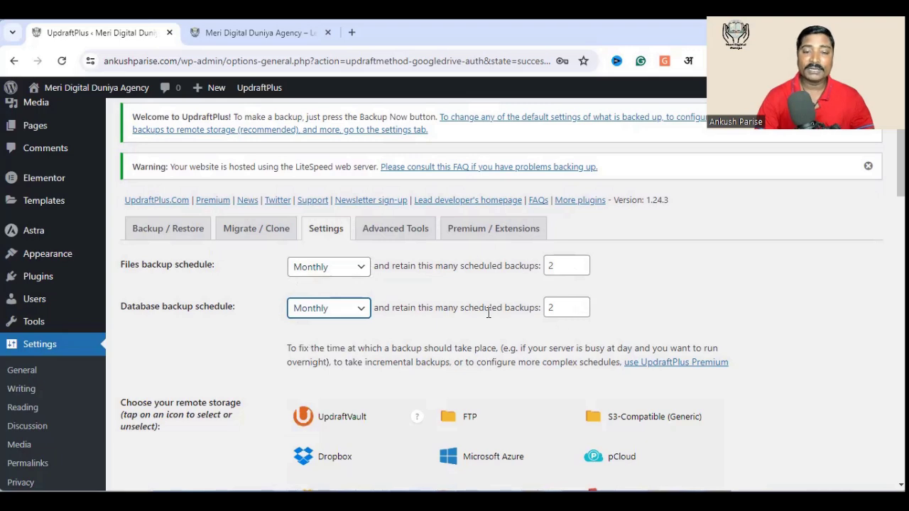
Select Google Drive as the remote storage and check its Google authentication status.
scroll(488, 312, down, 4)
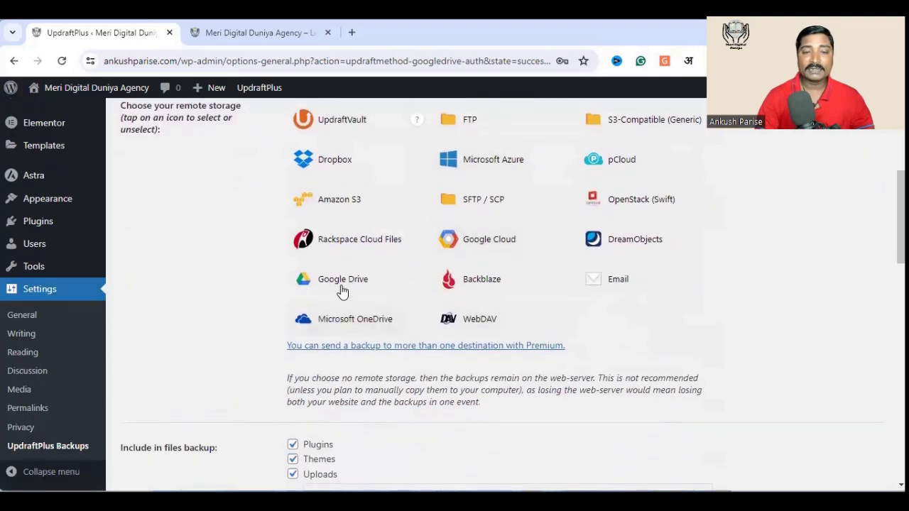
click(345, 291)
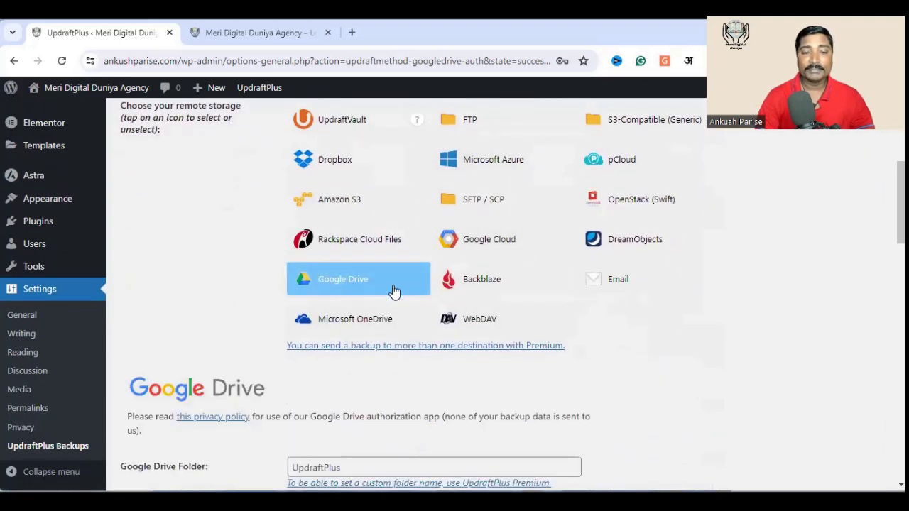
scroll(394, 292, down, 3)
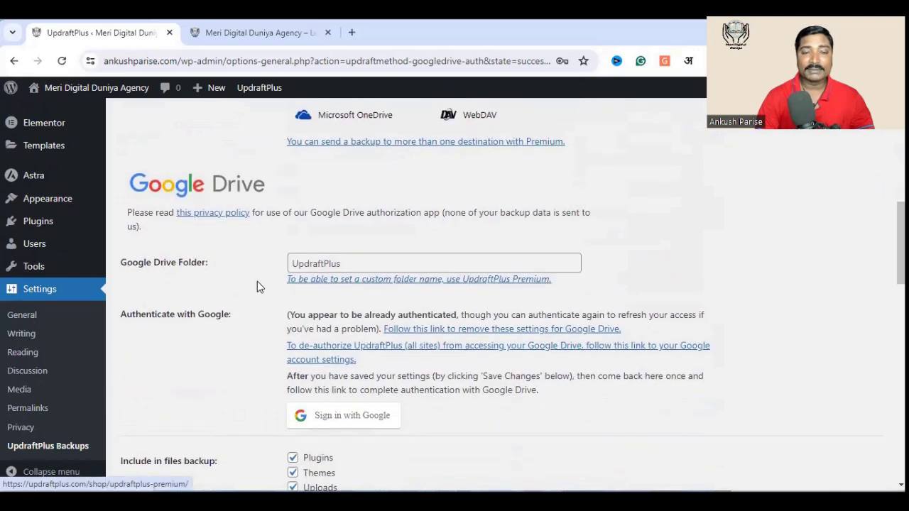
scroll(360, 263, down, 2)
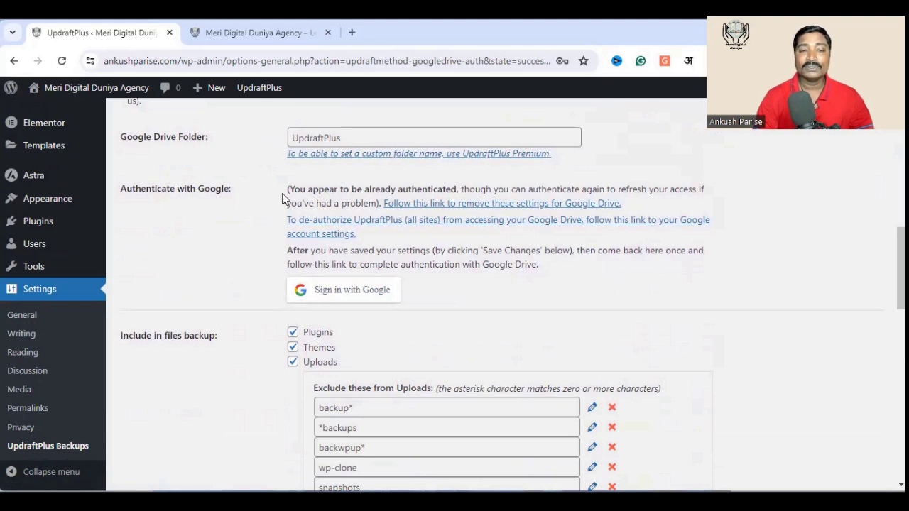
drag(287, 189, 457, 192)
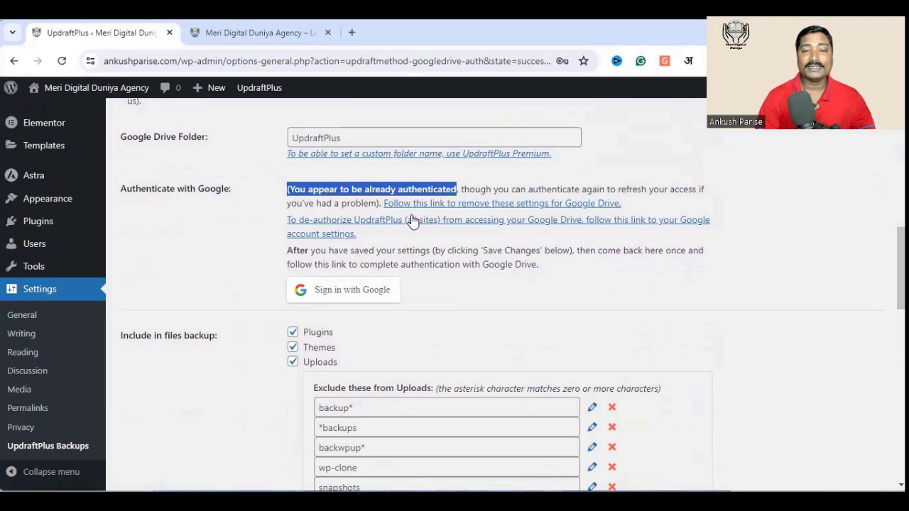
click(253, 244)
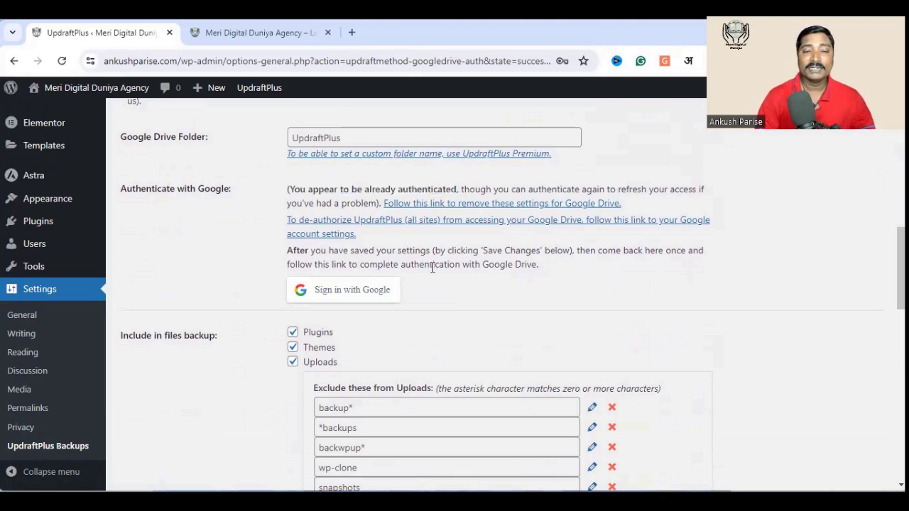
Save the UpdraftPlus settings with the default file inclusions and exclusions.
scroll(432, 268, down, 1)
scroll(432, 272, down, 1)
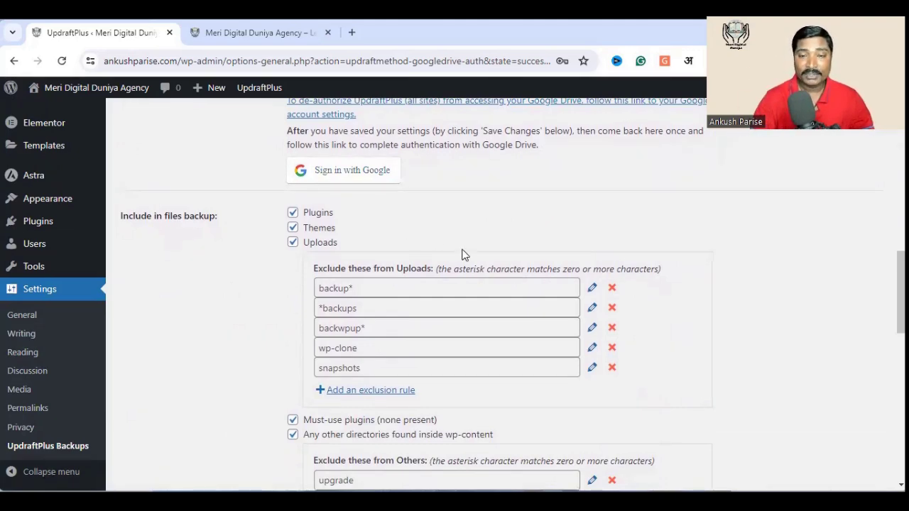
scroll(462, 254, down, 10)
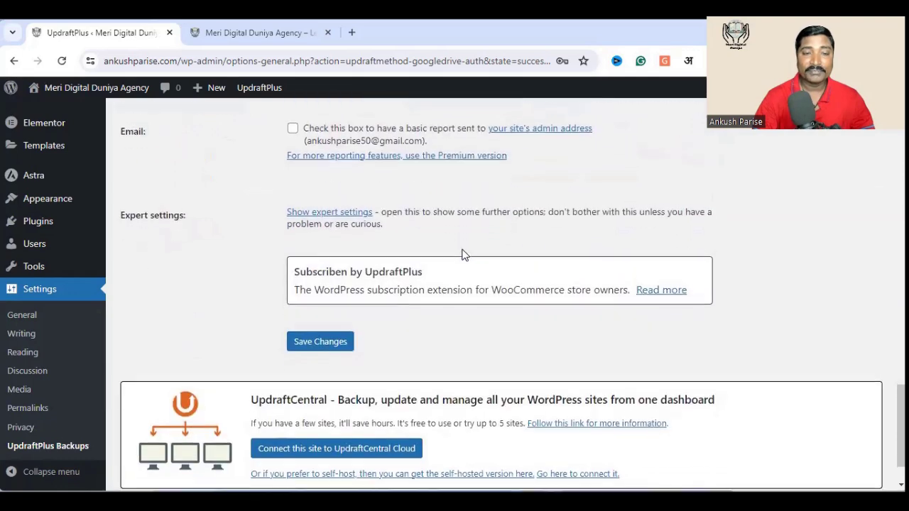
scroll(463, 254, down, 1)
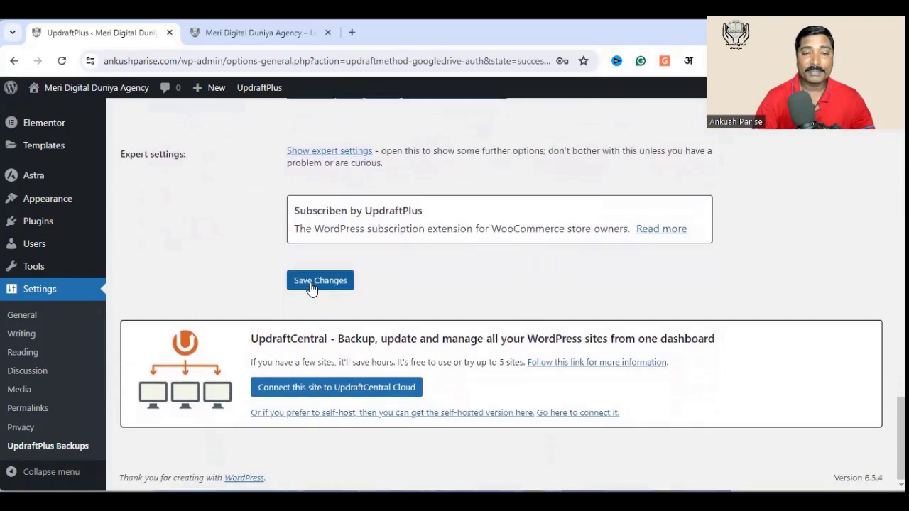
click(312, 281)
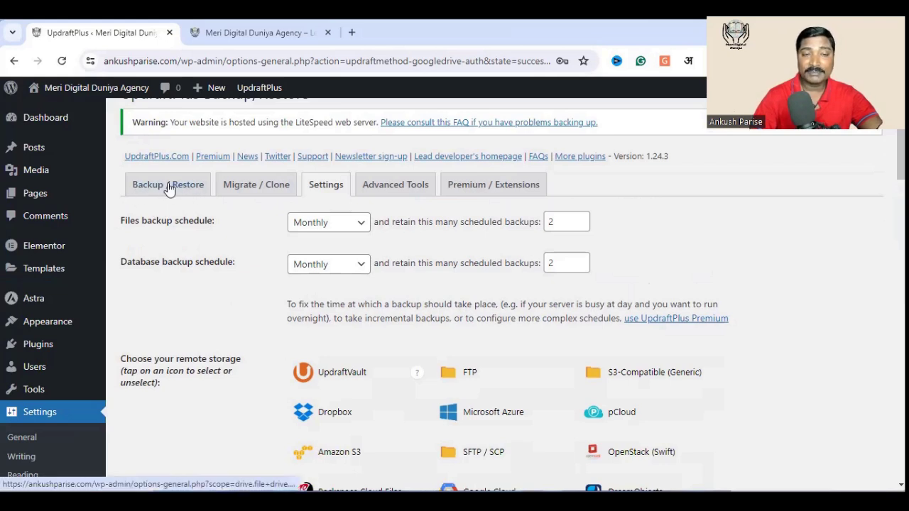
Run a new backup of the database and files to remote storage, only allowing manual deletion, and dismiss the completion notice.
click(169, 189)
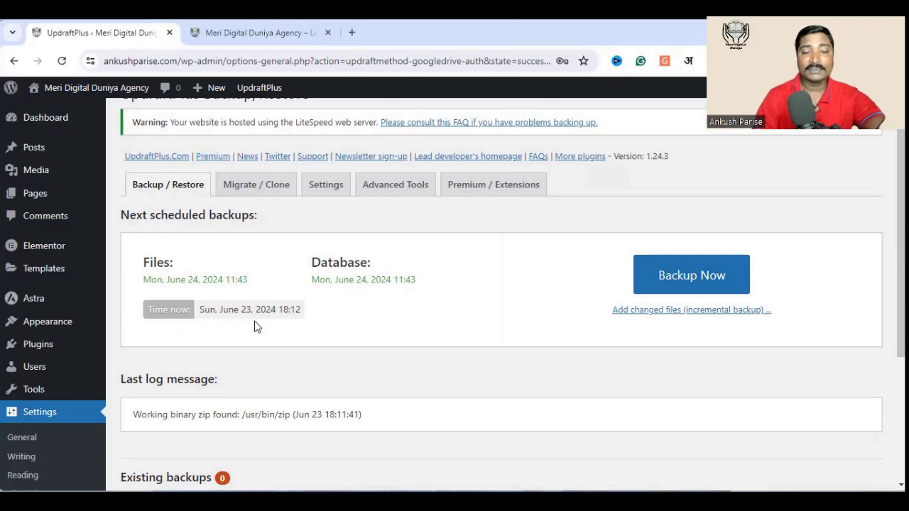
click(694, 280)
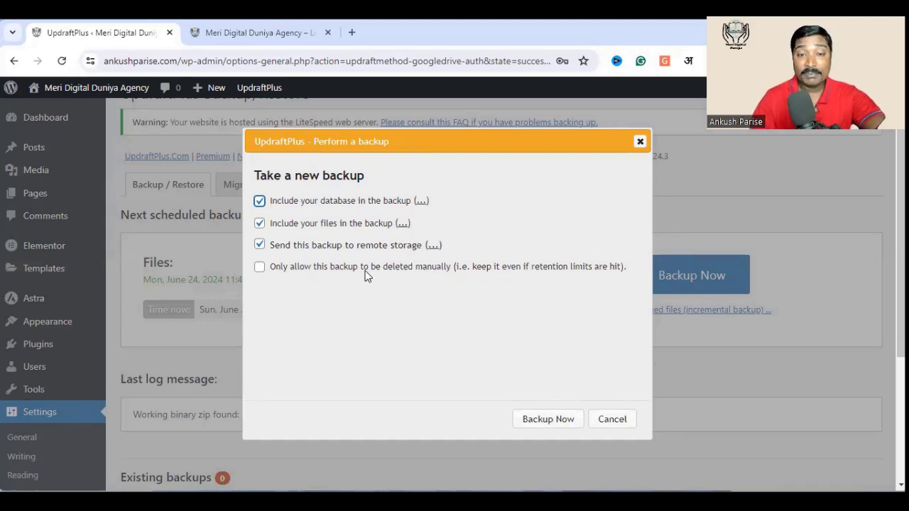
click(260, 267)
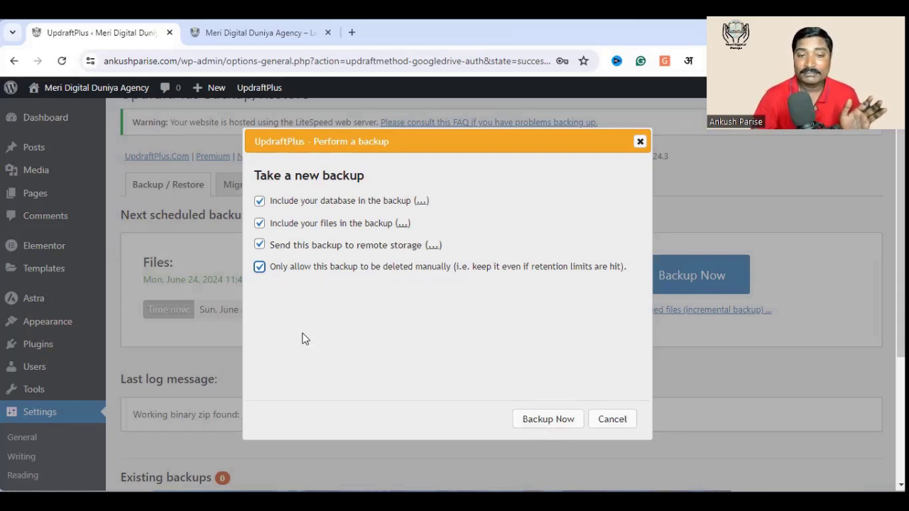
click(548, 419)
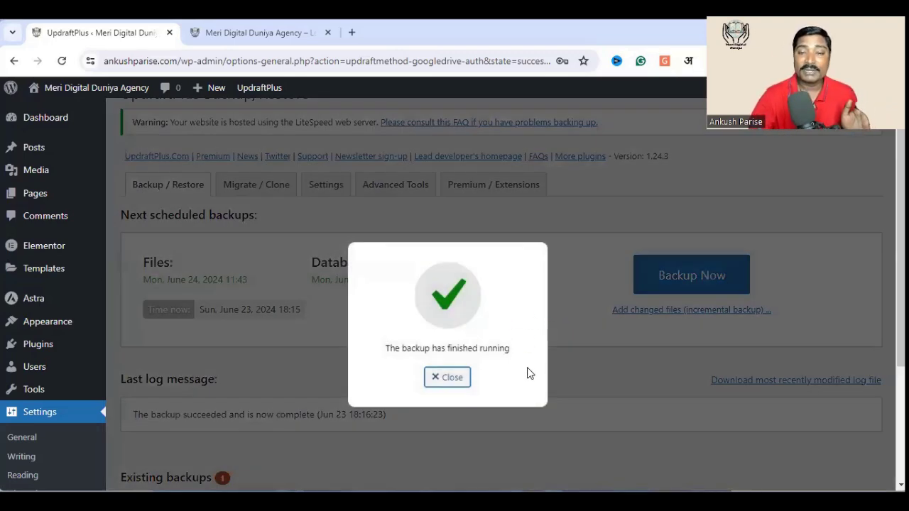
click(460, 377)
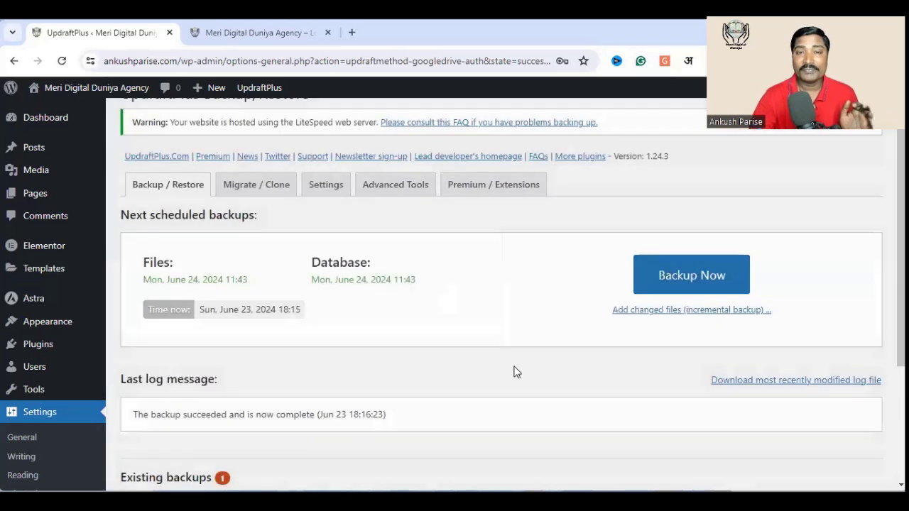